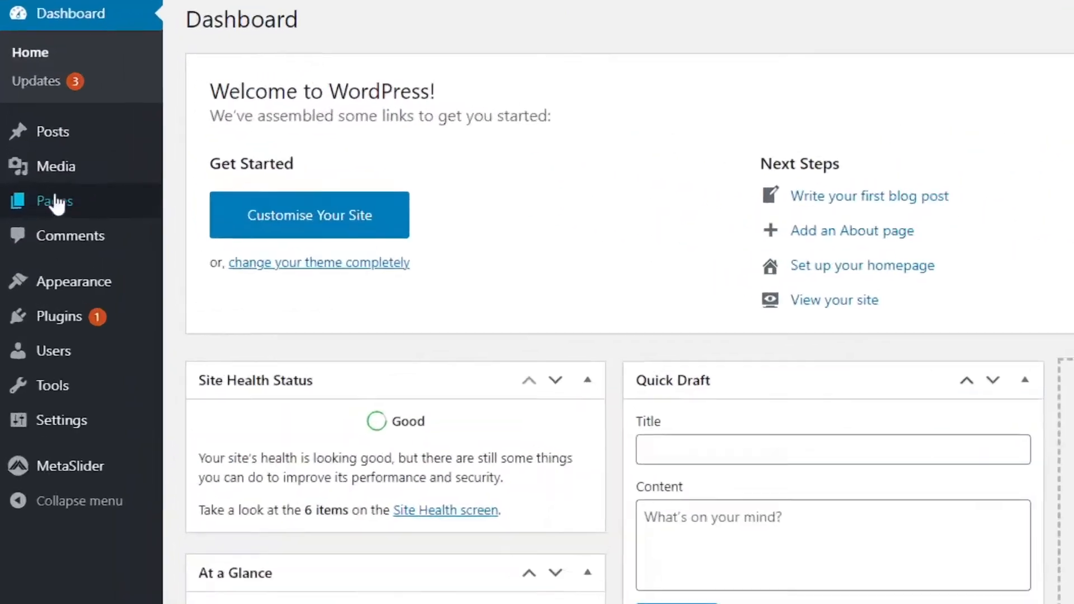
- Open the page "Test Page" for editing from the list of all pages
mouse_move(32, 138)
mouse_move(78, 140)
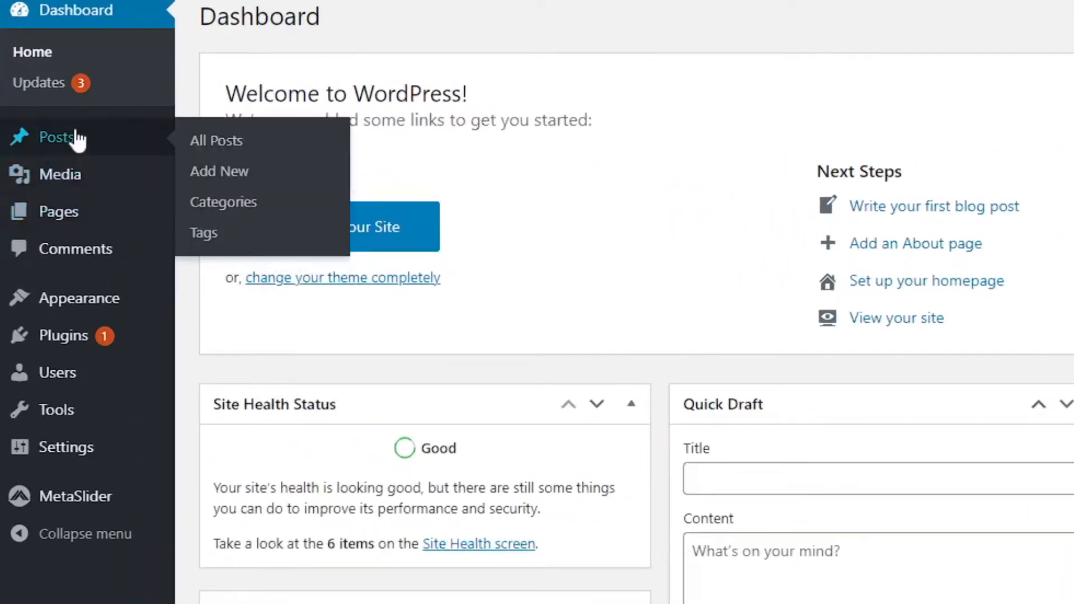
mouse_move(70, 221)
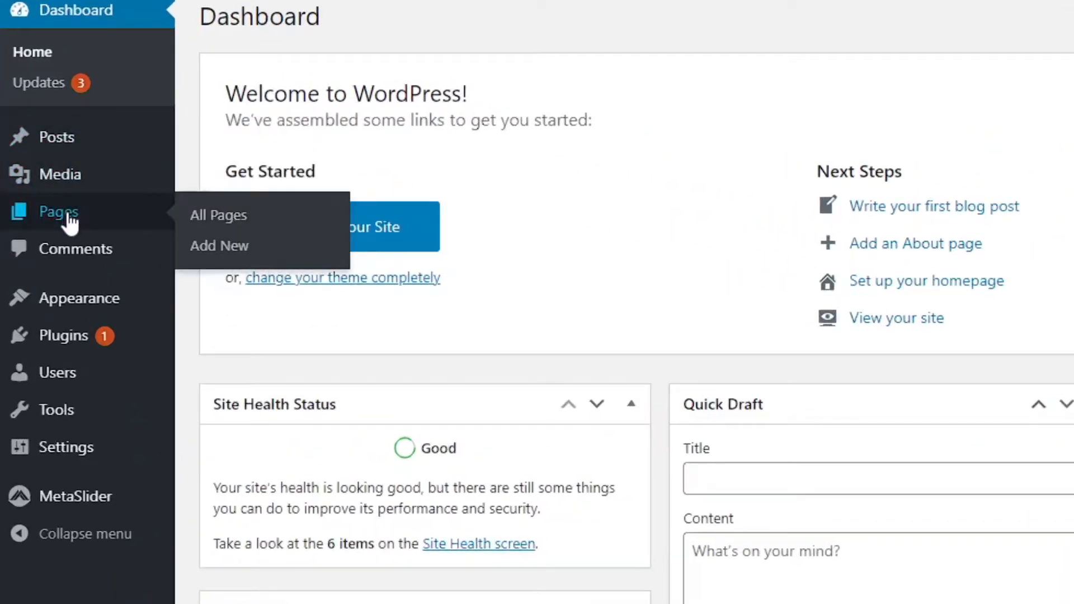
click(221, 217)
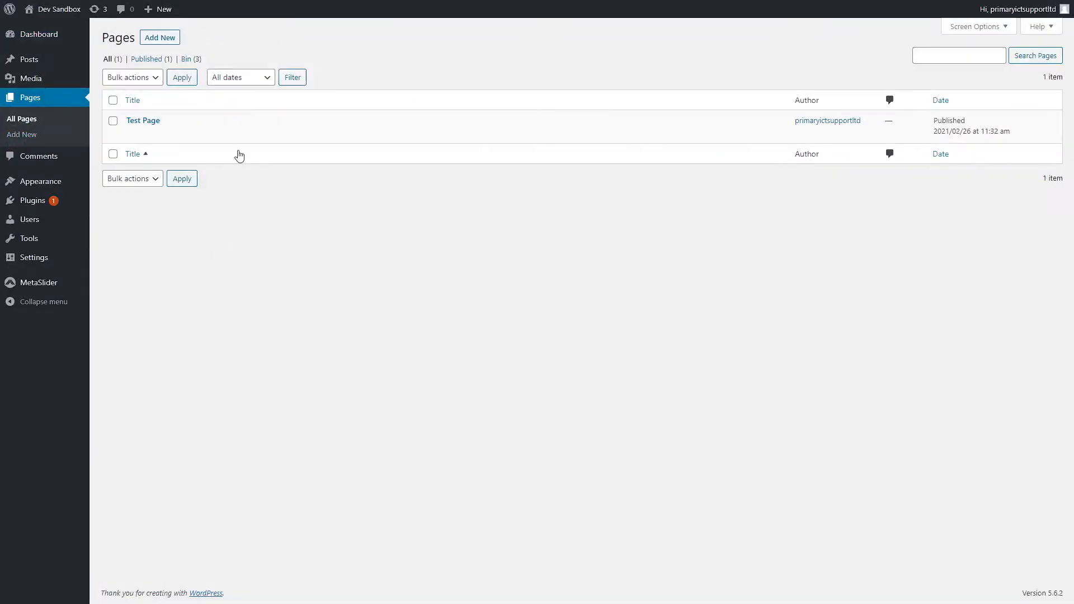
mouse_move(251, 130)
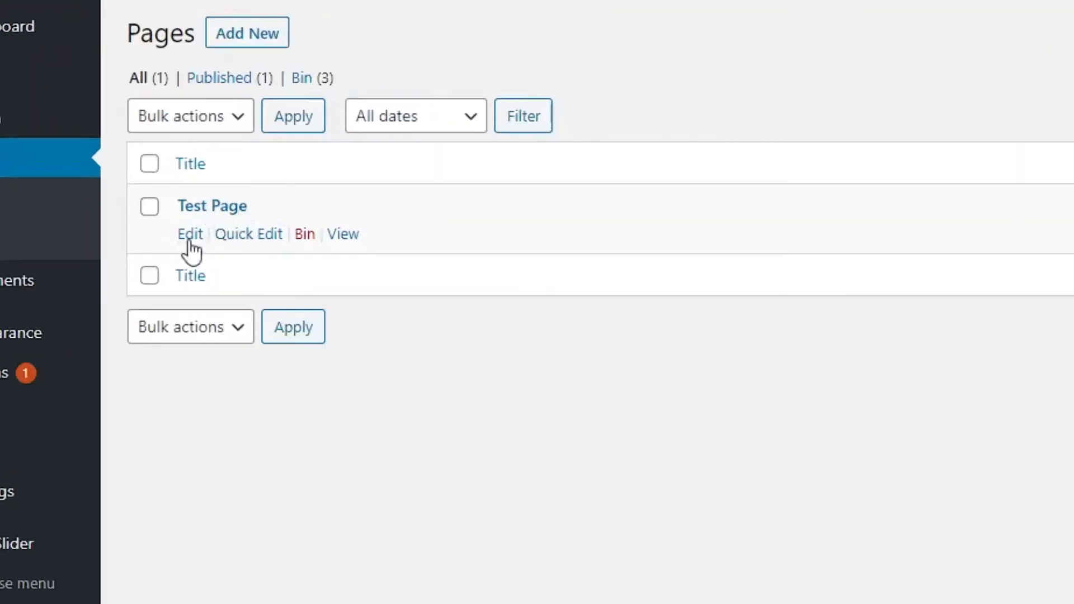
click(191, 235)
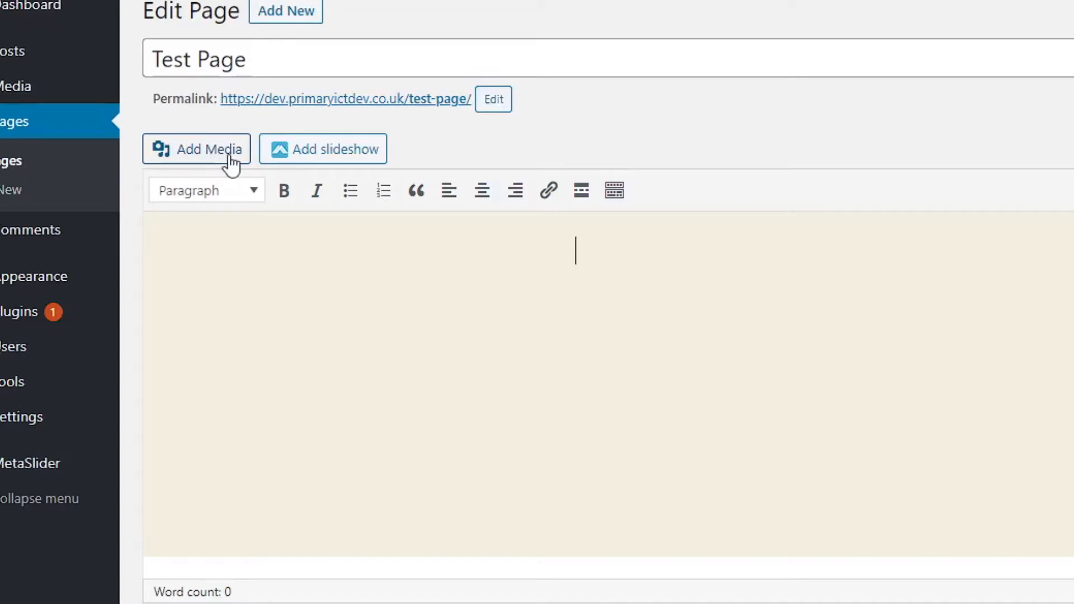
- Look at the file upload and media library options for adding media to the page
click(231, 163)
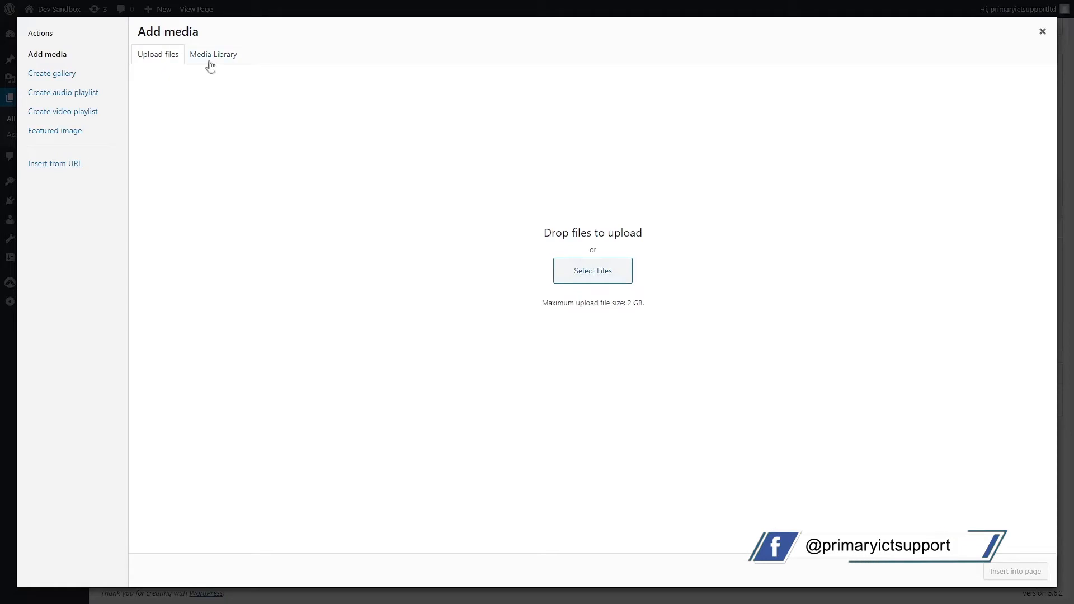
click(205, 66)
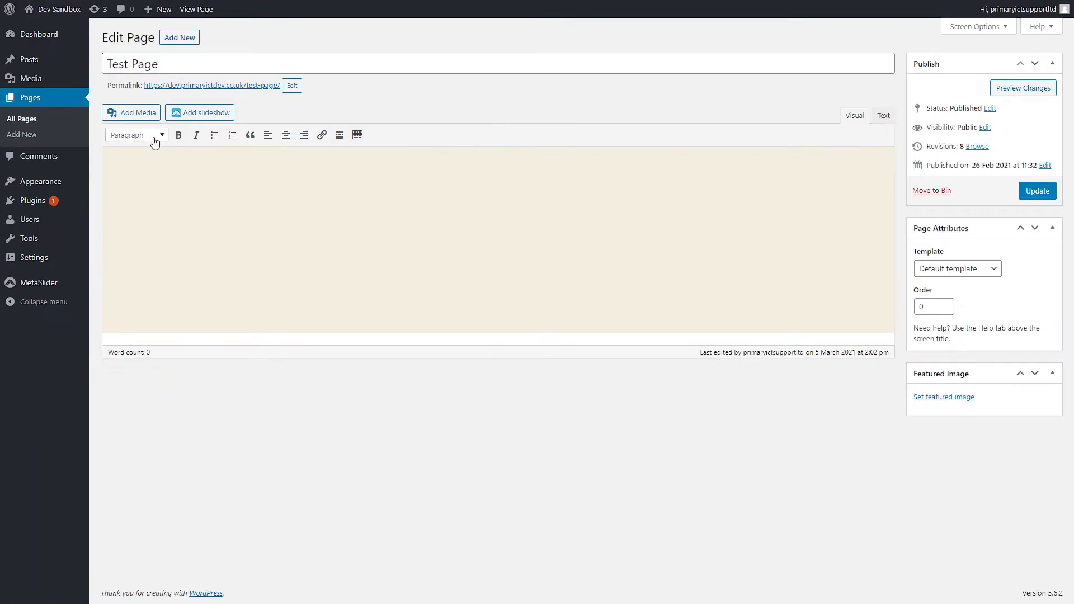
- Add "Test Heading" to the page content in Heading 2 format and centre it
click(154, 140)
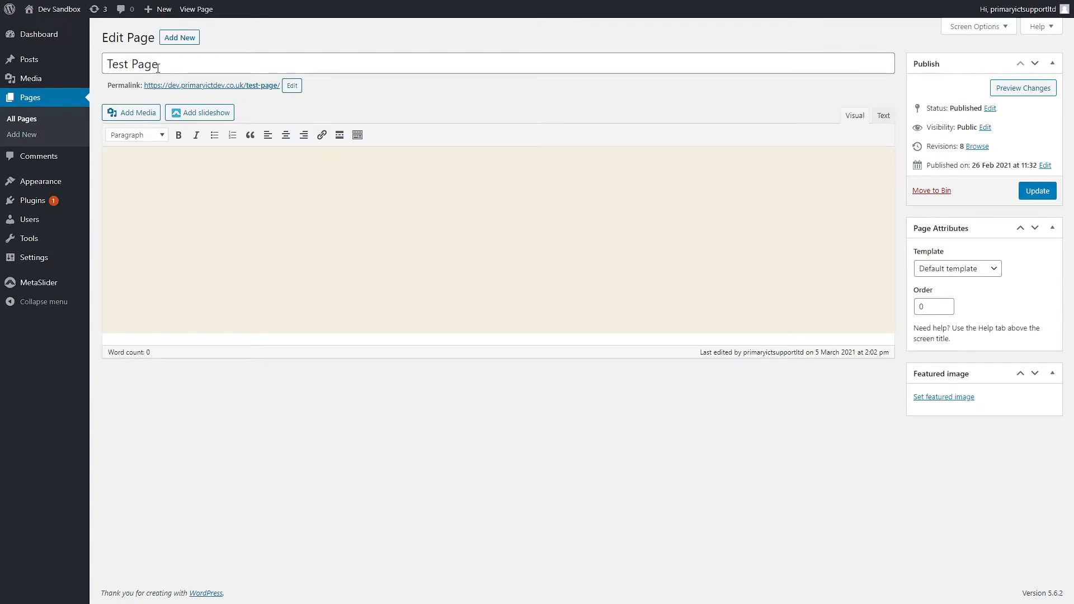
text(Test Heading)
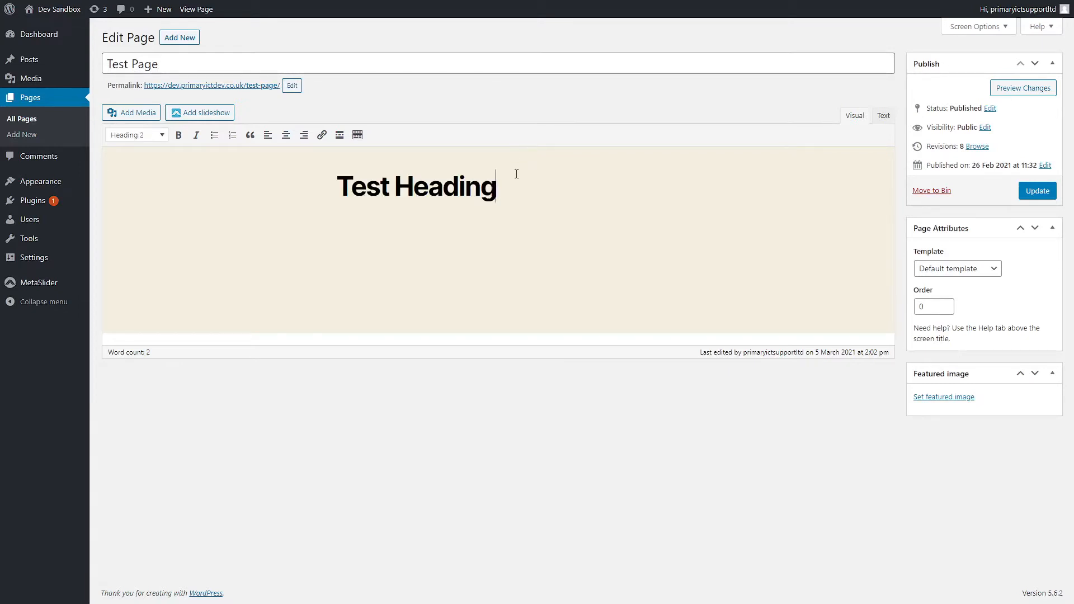
drag(500, 193, 335, 188)
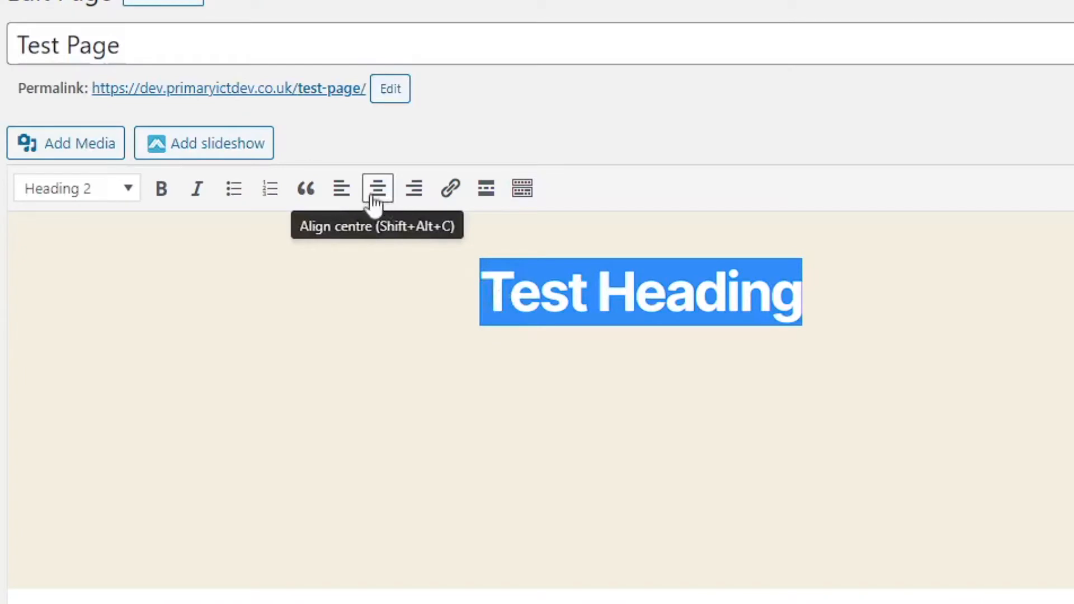
click(380, 191)
click(395, 265)
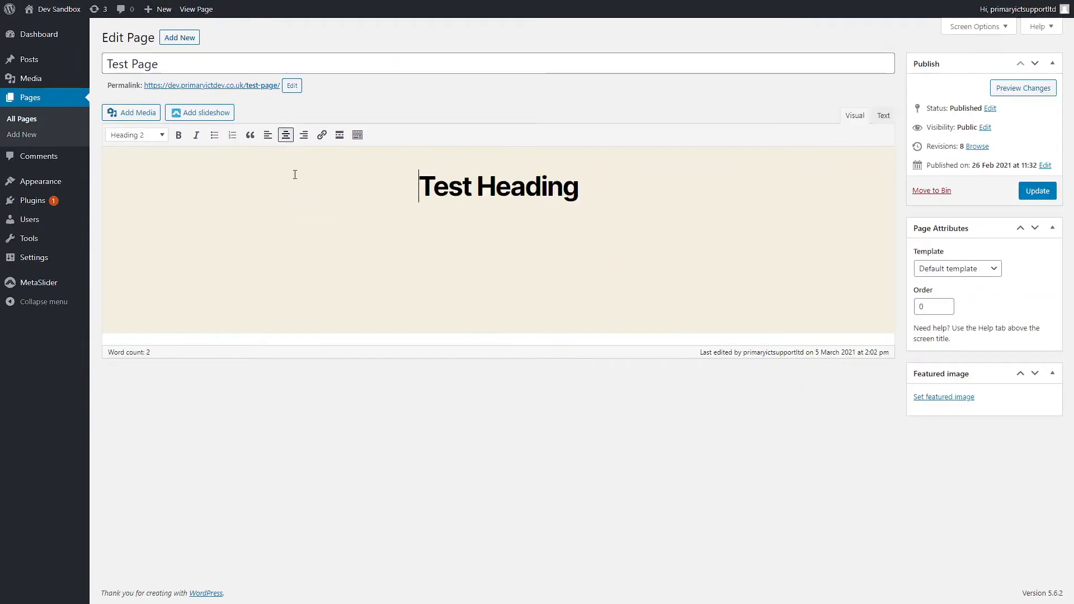
click(1010, 311)
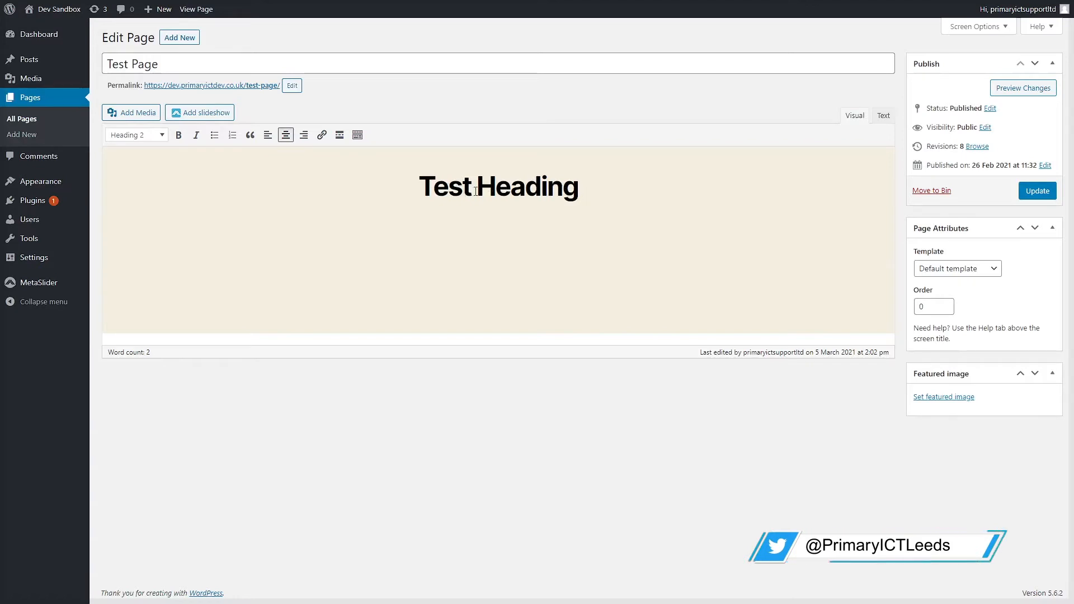
- Insert the bus image from the media library below the heading at Thumbnail 150 × 150 size, and add a paragraph of test text beneath it
key(Return)
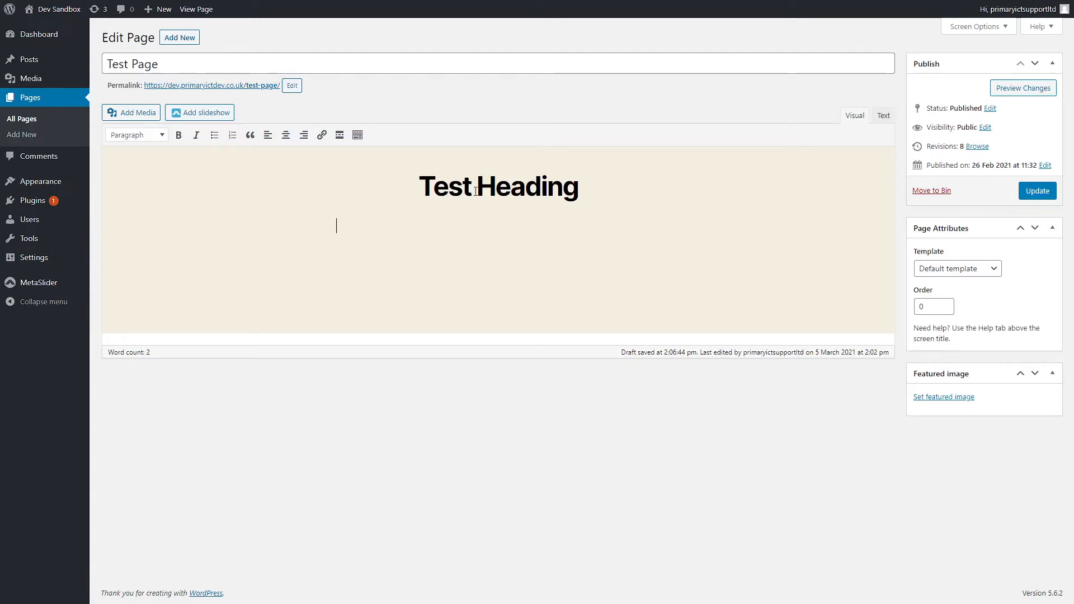
click(140, 117)
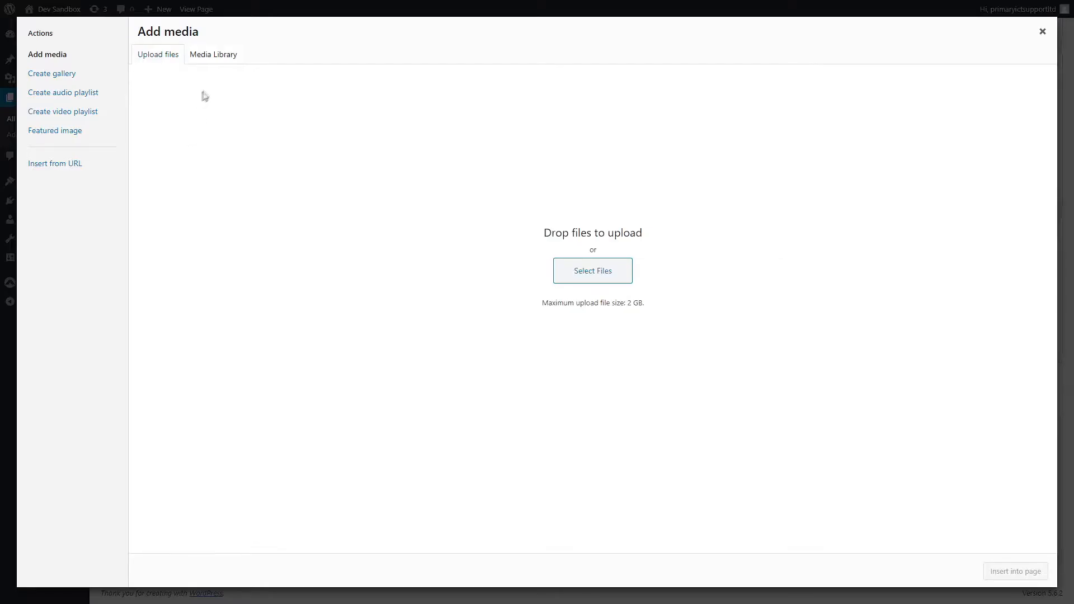
click(214, 62)
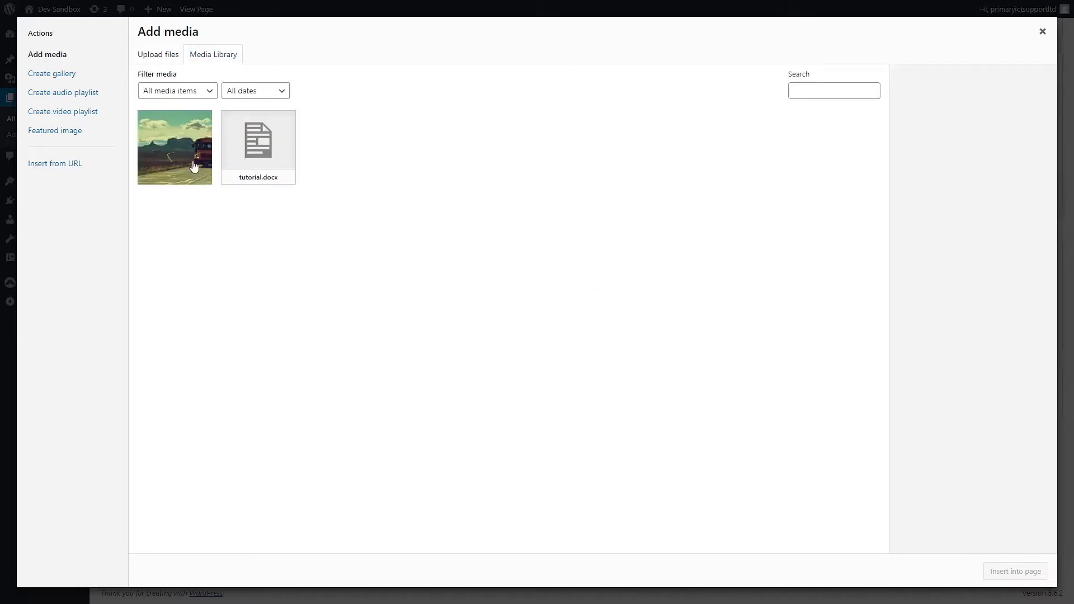
click(194, 166)
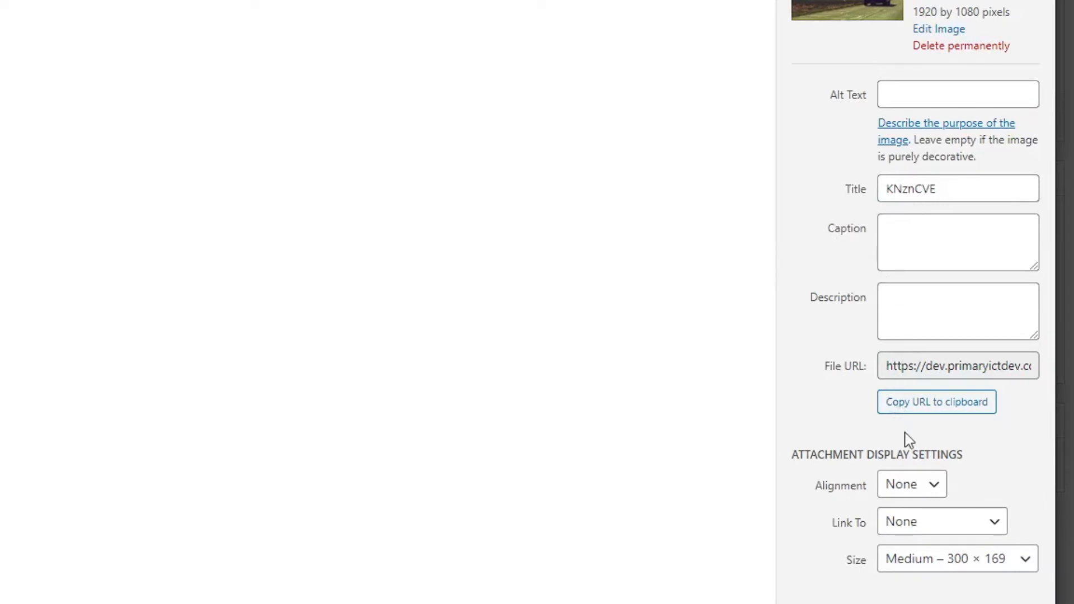
click(925, 562)
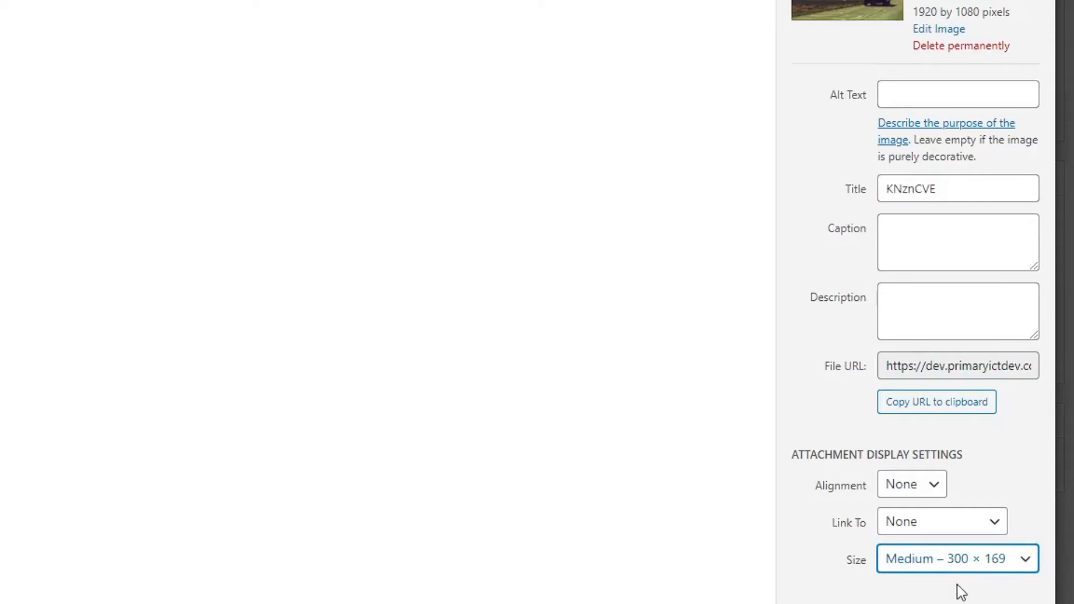
click(970, 582)
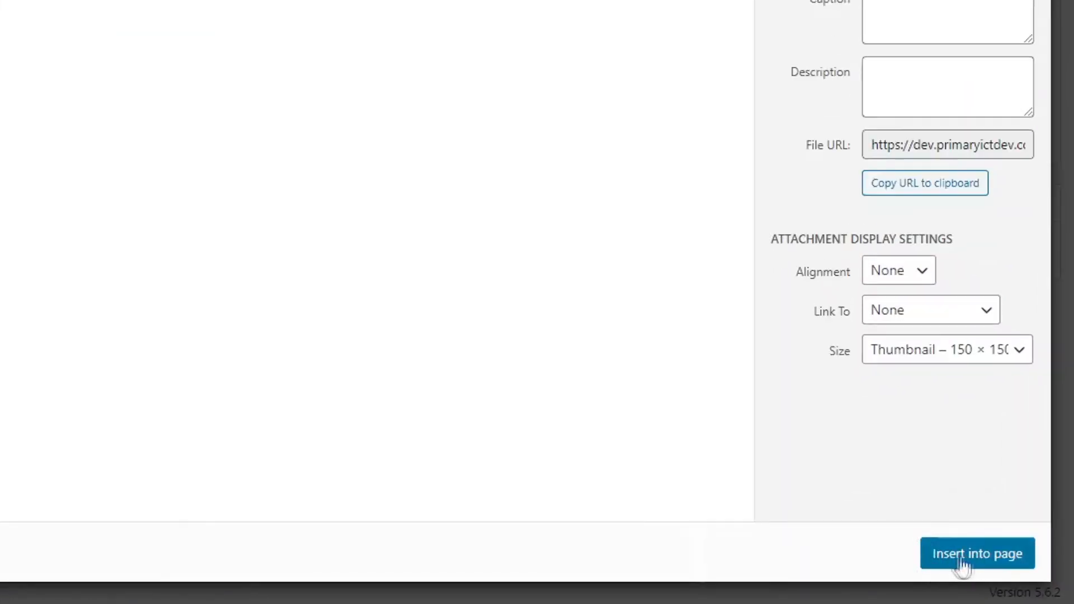
click(996, 557)
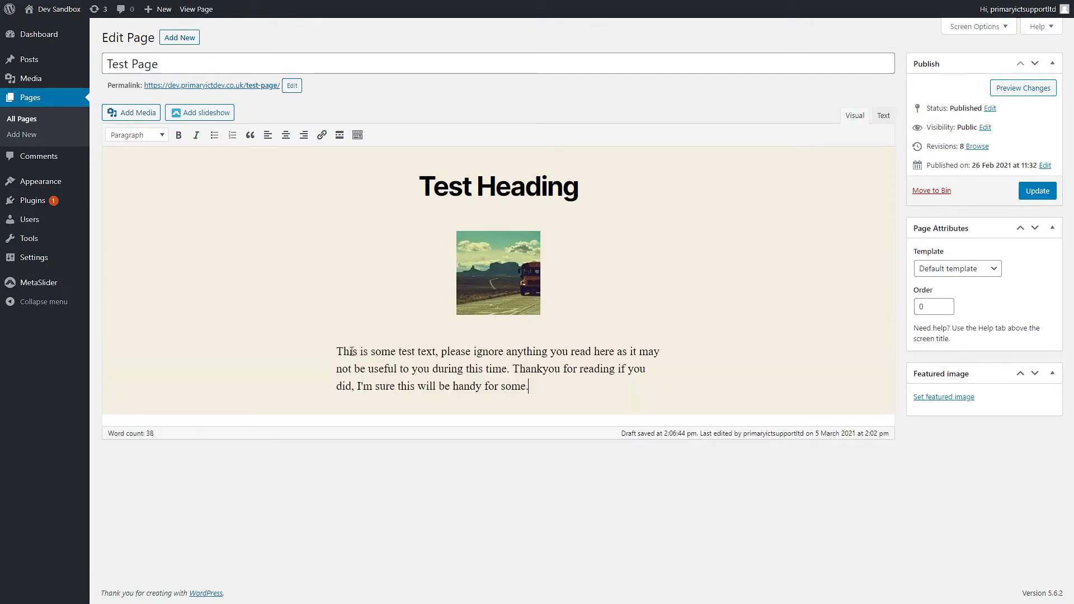
- Align the bus image left so the test paragraph wraps beside it
drag(341, 348, 538, 386)
key(Right)
click(501, 272)
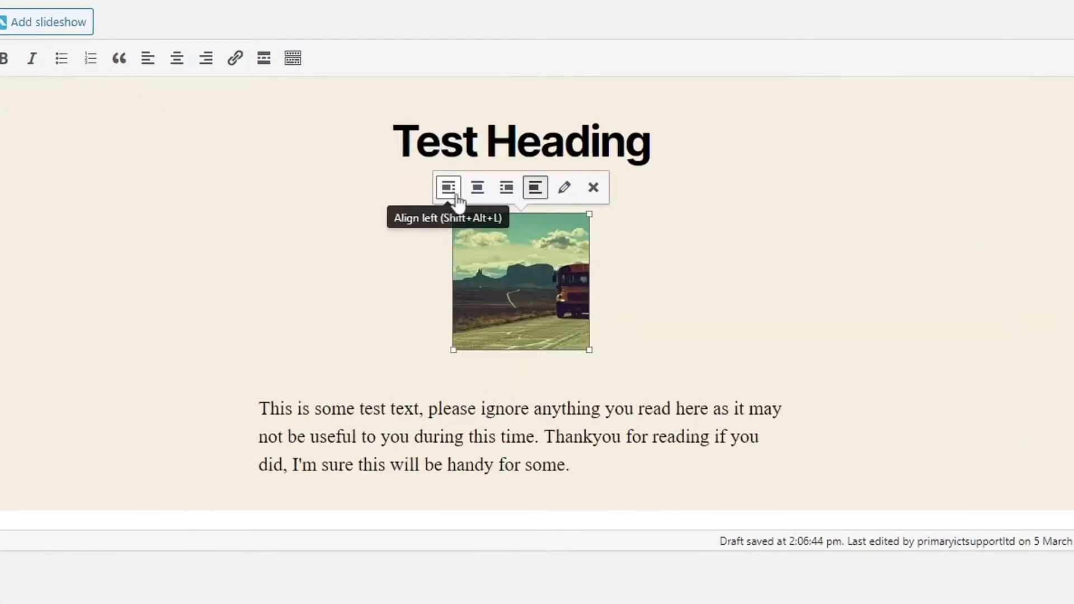
click(456, 201)
click(749, 303)
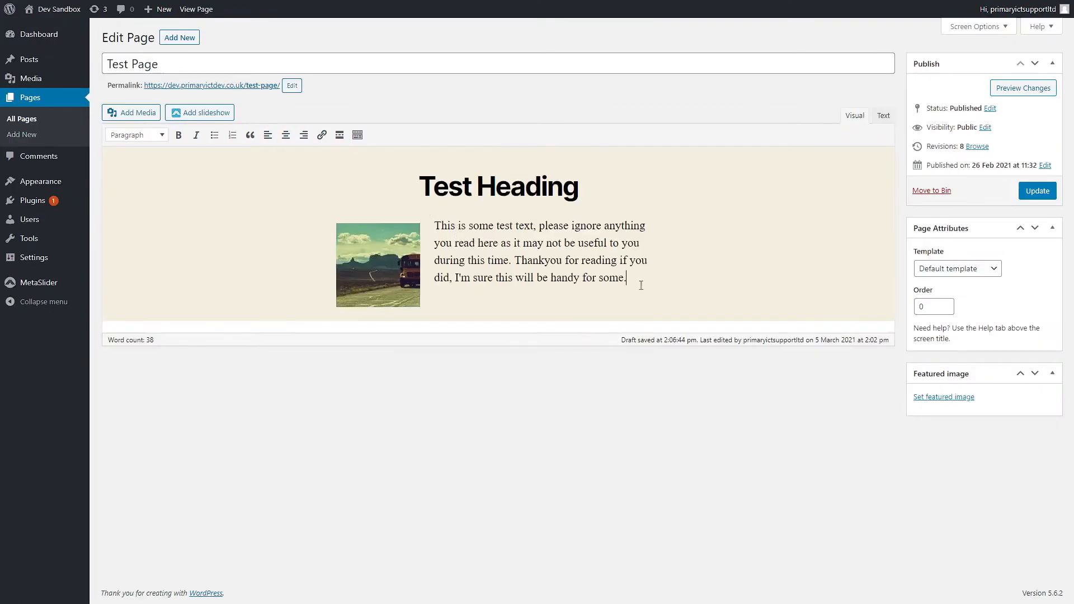
- Try right and centre alignment on the paragraph beside the image, and set it to left alignment
drag(630, 280, 437, 227)
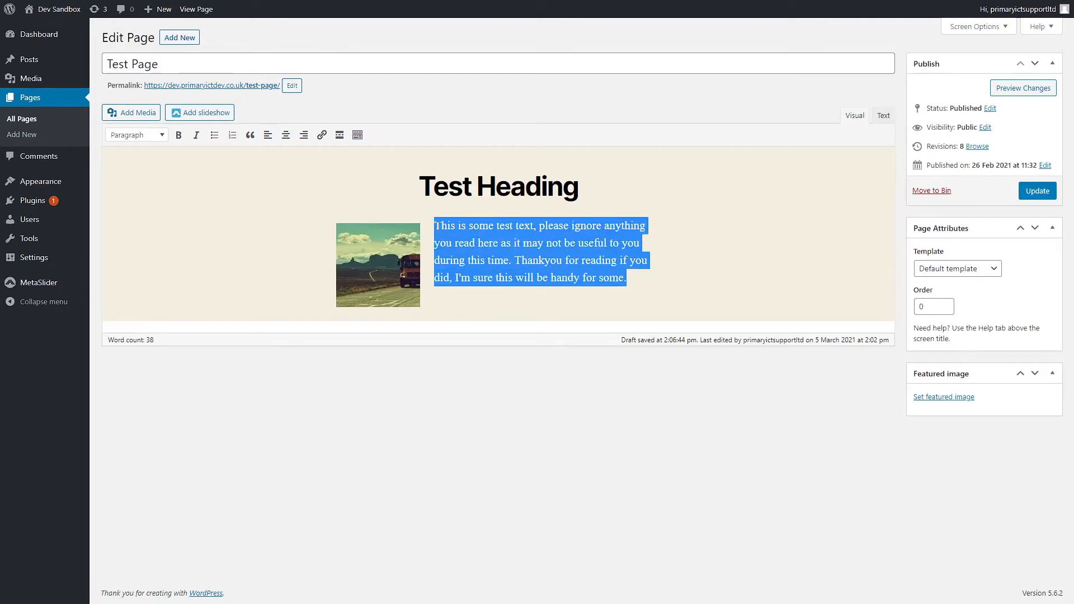
click(304, 136)
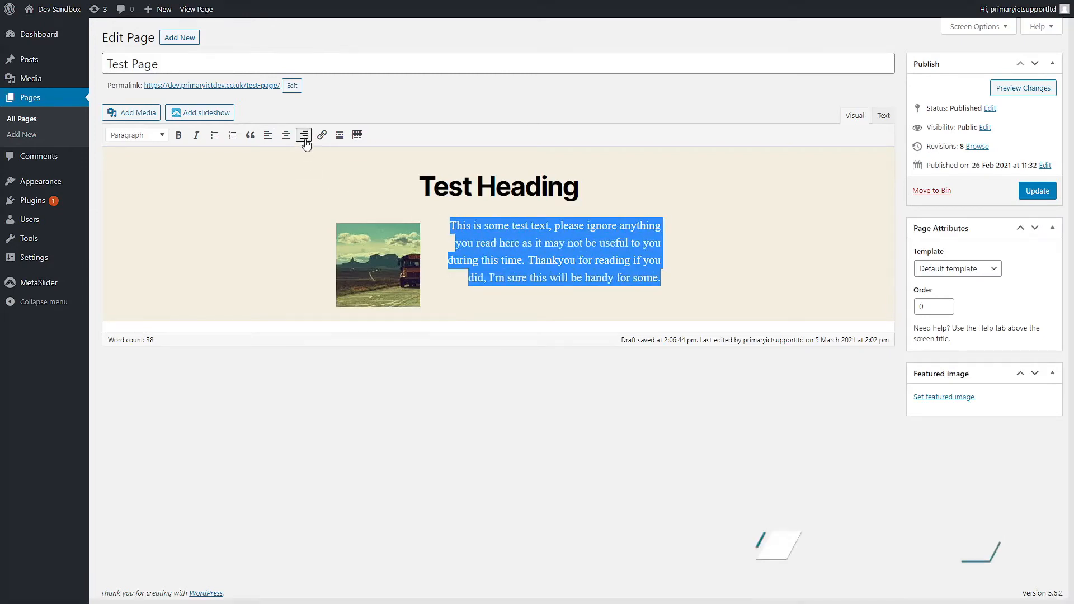
click(286, 136)
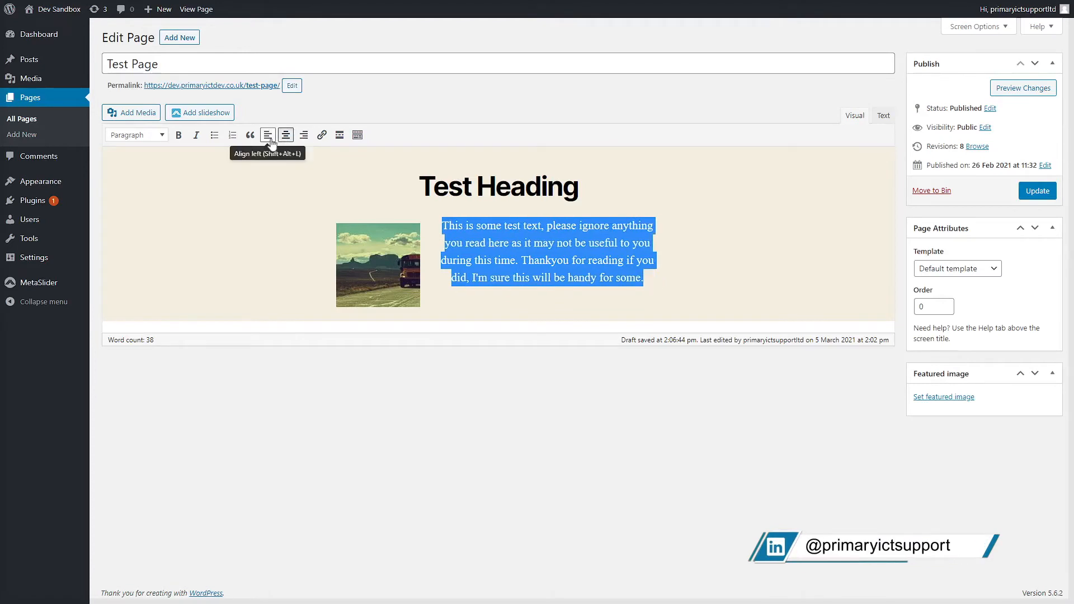
click(268, 136)
click(647, 289)
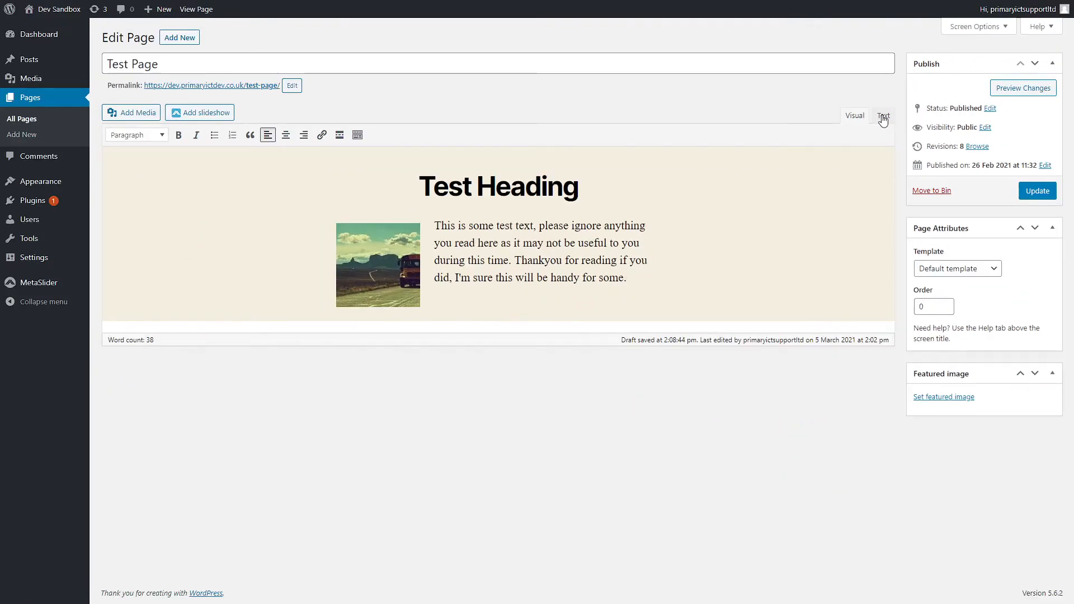
- Add the heading "Another Test Heading" below the paragraph in the HTML source, return to the visual view and update the page
click(883, 118)
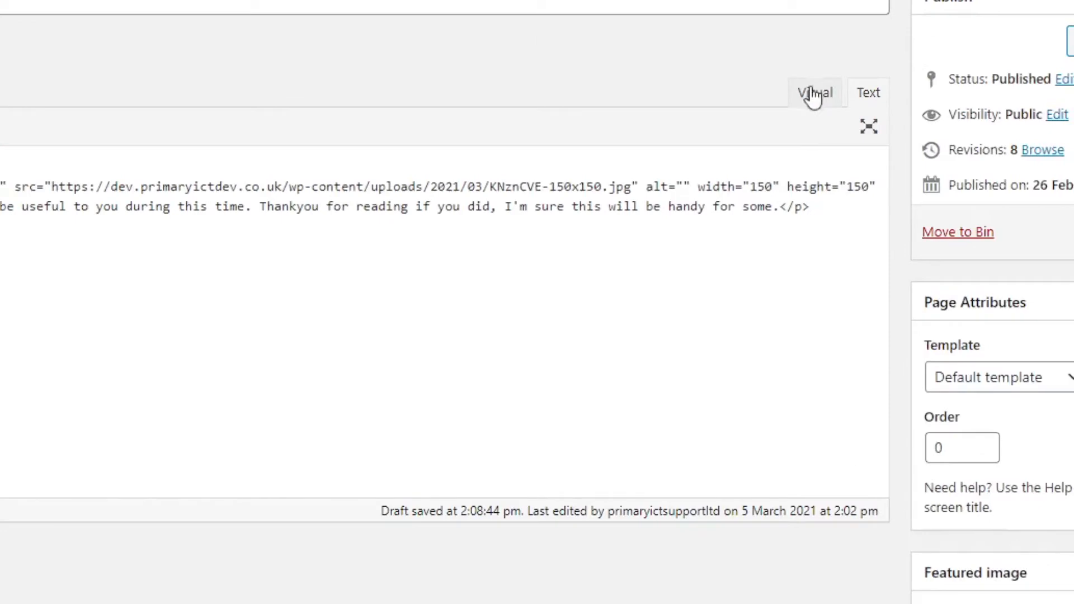
click(809, 103)
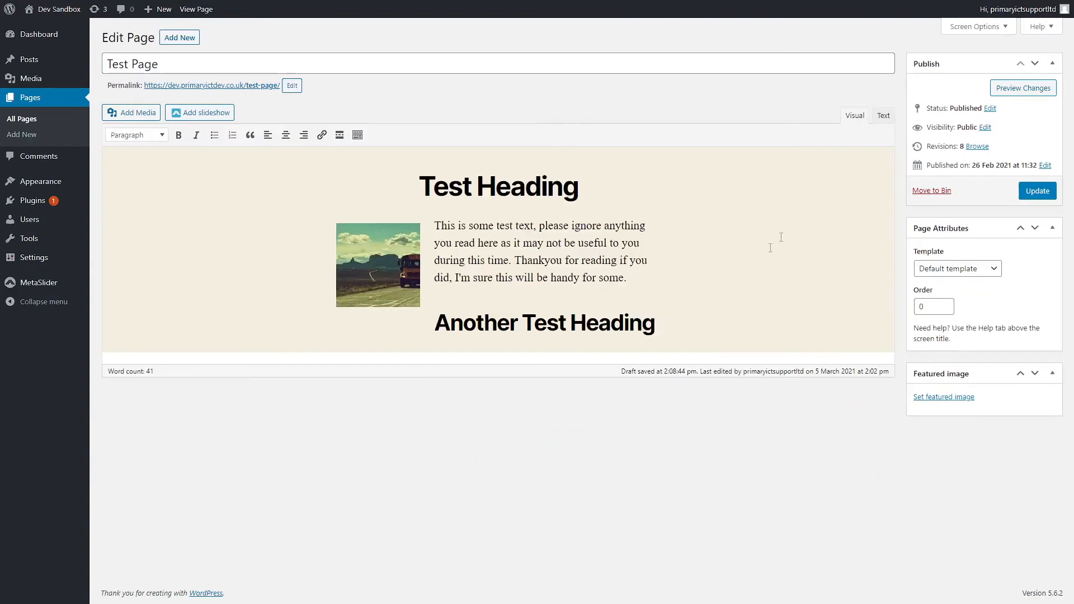
click(653, 323)
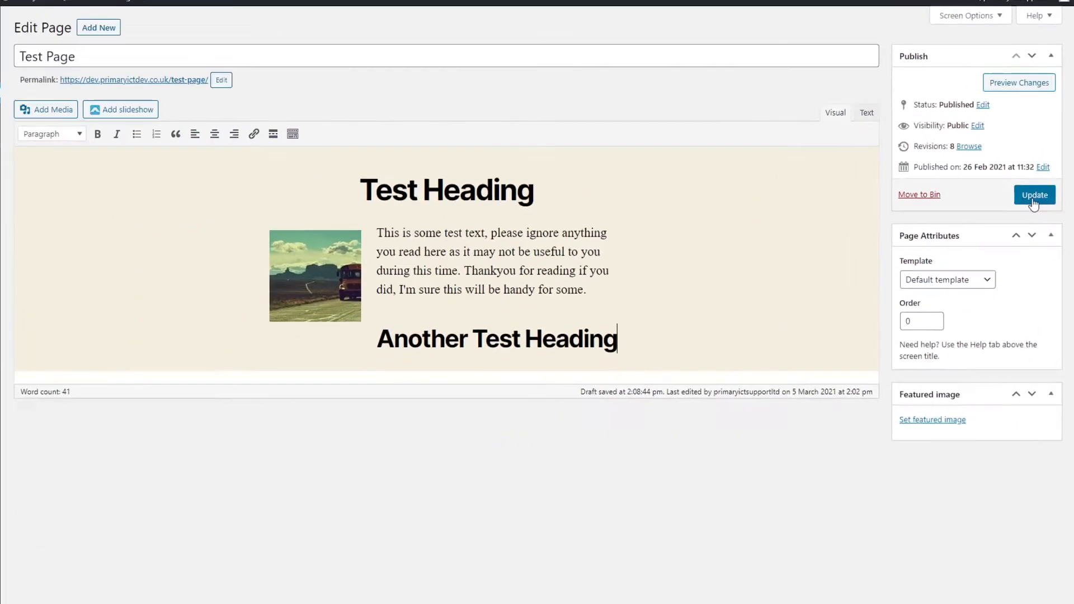
click(1045, 238)
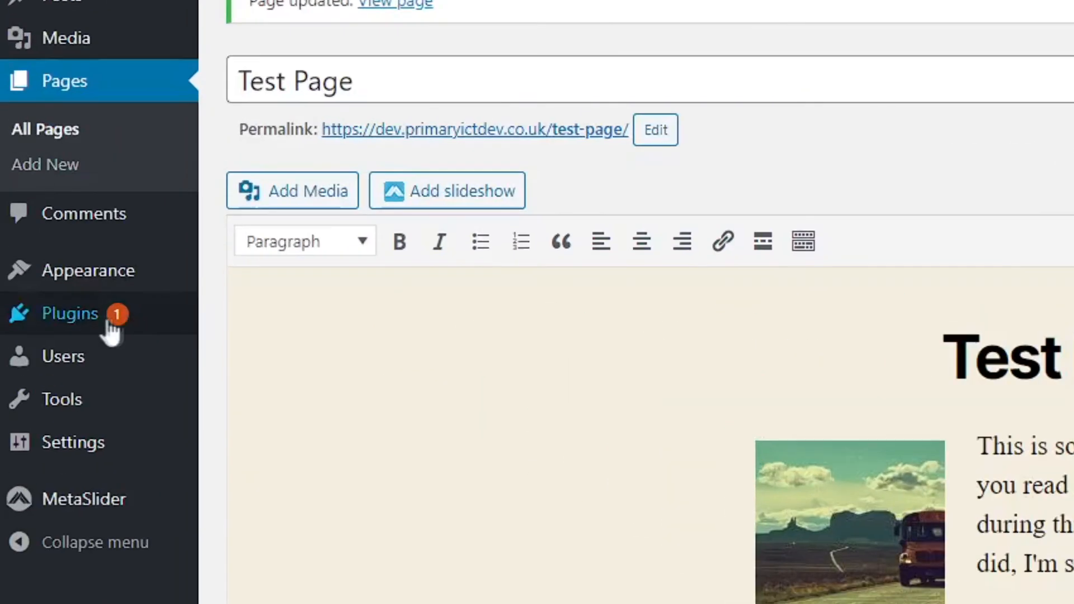
- Search the available plugins for "accordion", and install and activate the Accordion plugin by PickPlugins
mouse_move(21, 204)
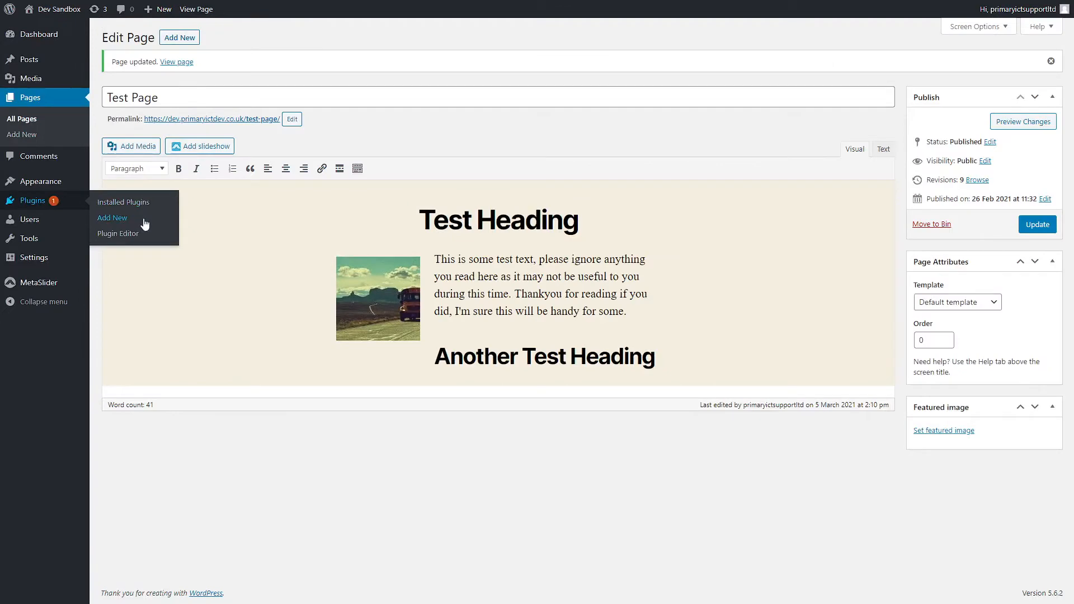
click(178, 258)
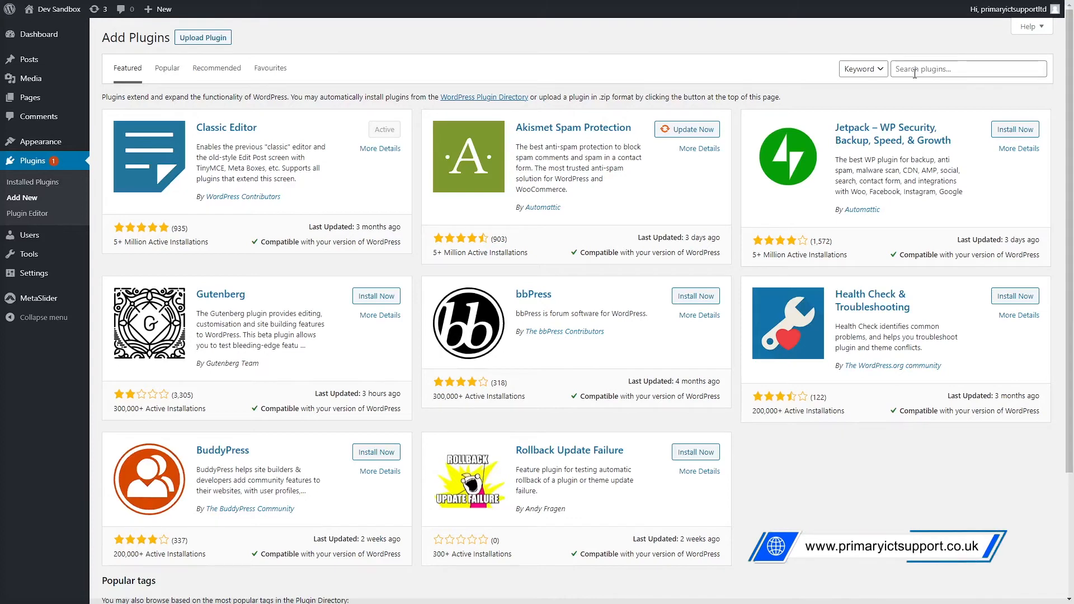
text(accordion)
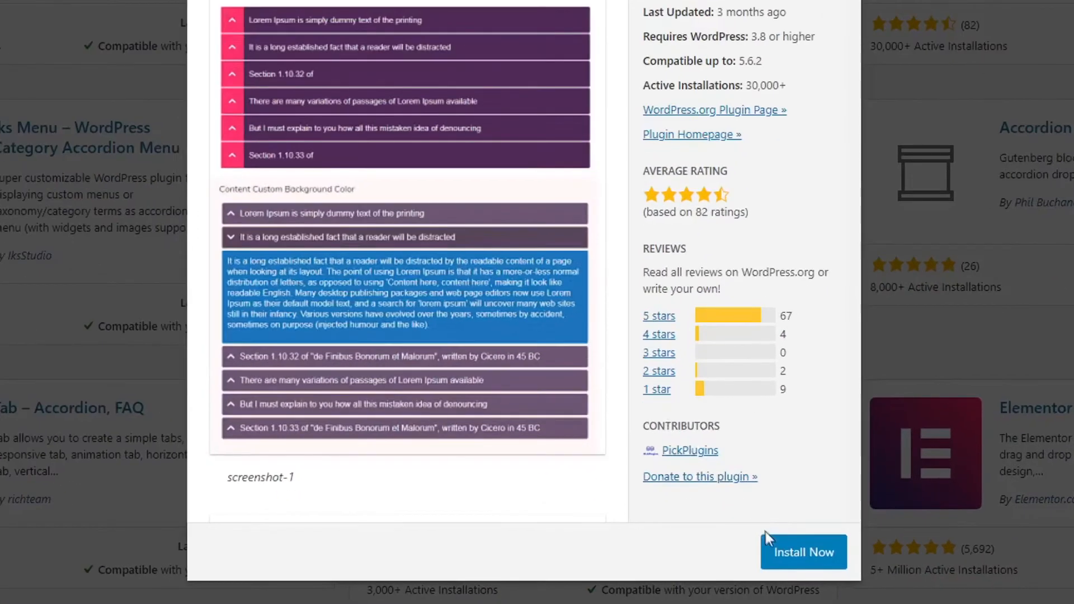
click(780, 552)
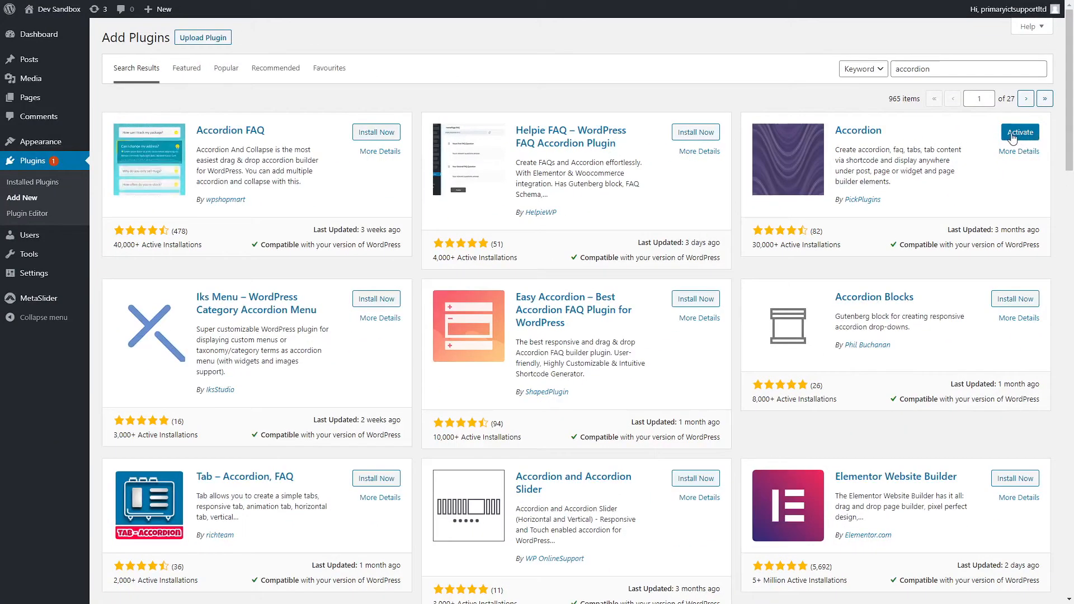
click(1027, 138)
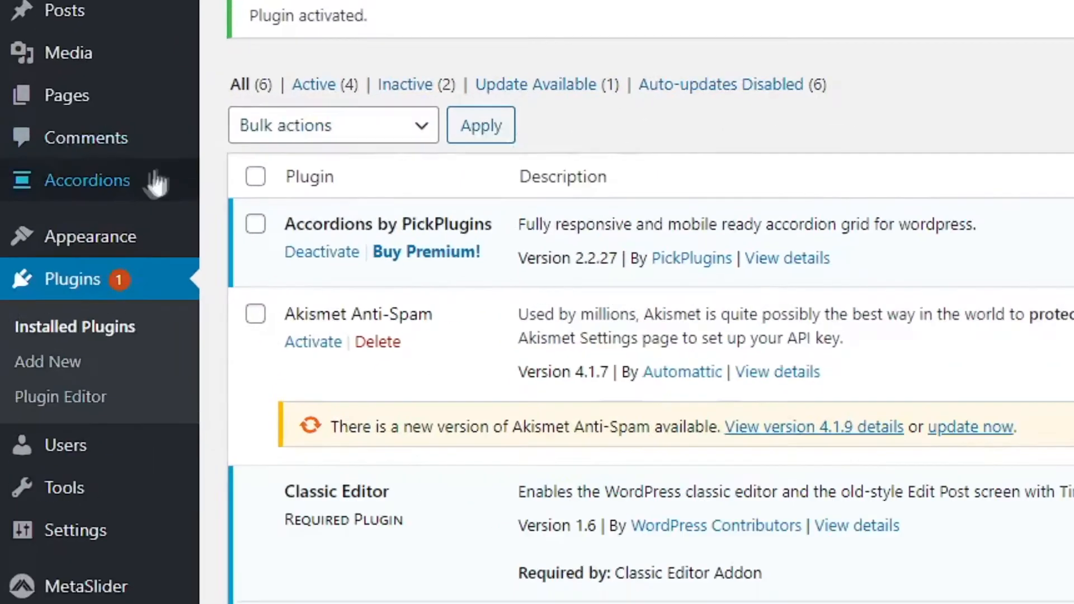
mouse_move(59, 141)
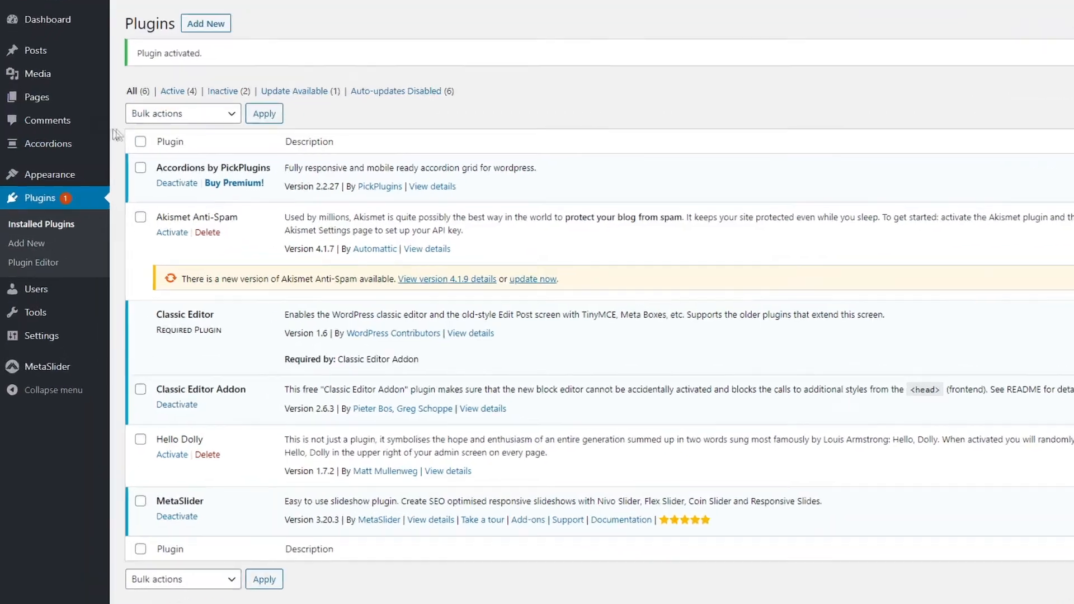
- Add a new accordion titled "Test Accordion" with a "Hello World" item containing the bus image, and publish it
mouse_move(62, 139)
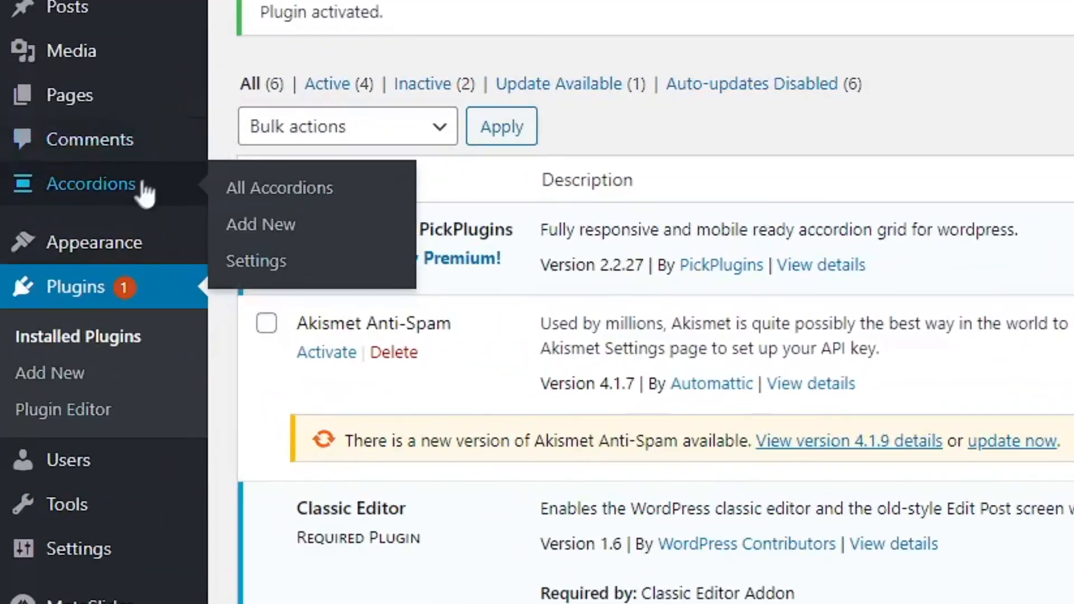
click(268, 224)
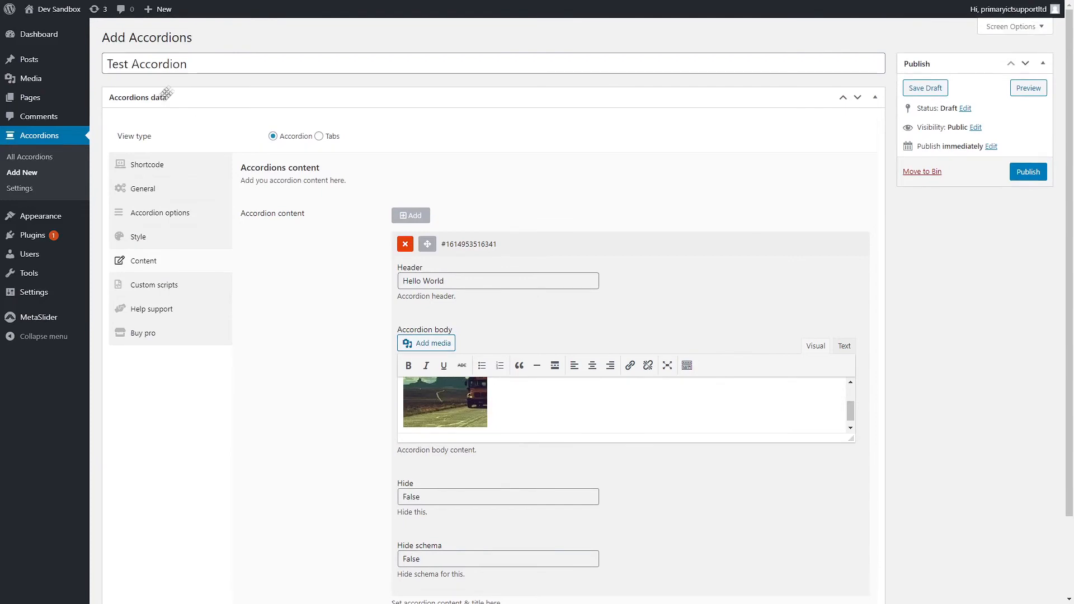
drag(197, 62, 103, 63)
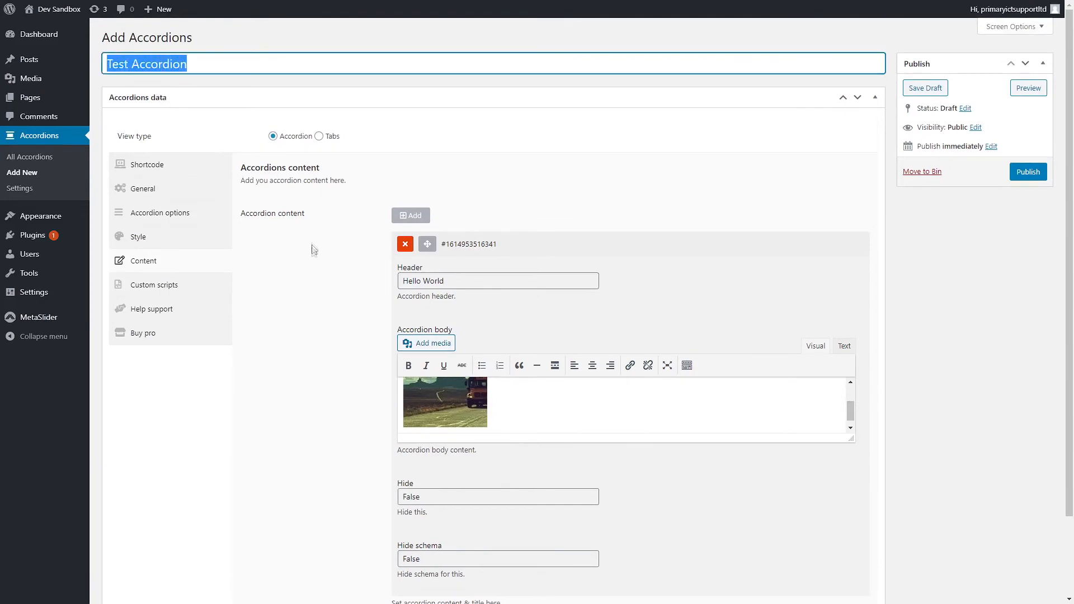
click(343, 282)
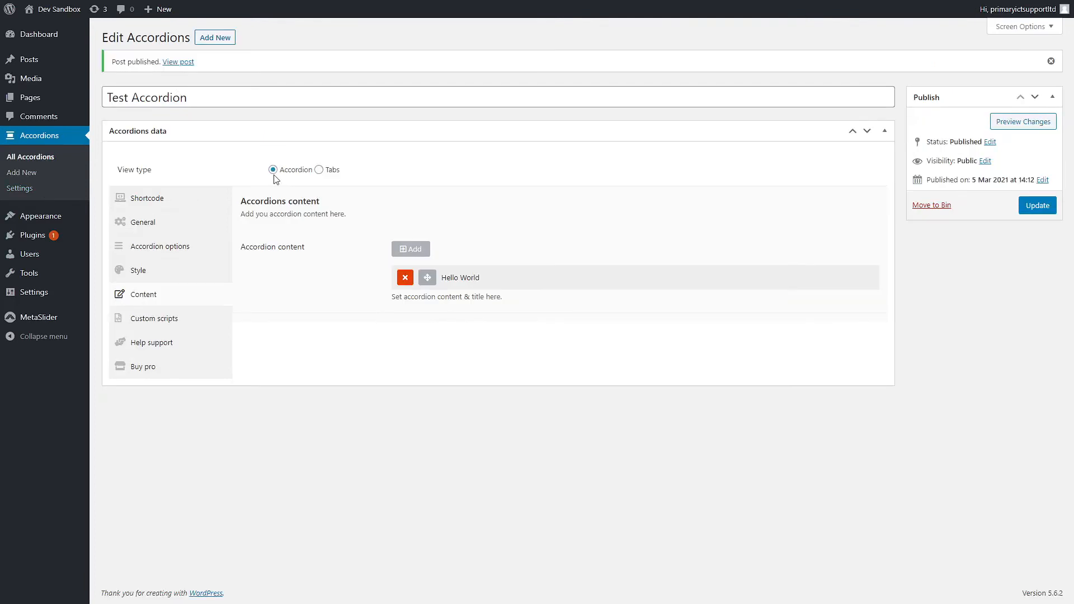
- Insert the accordion's shortcode [accordions id='33'] below "Another Test Heading" on Test Page and update the page
click(166, 204)
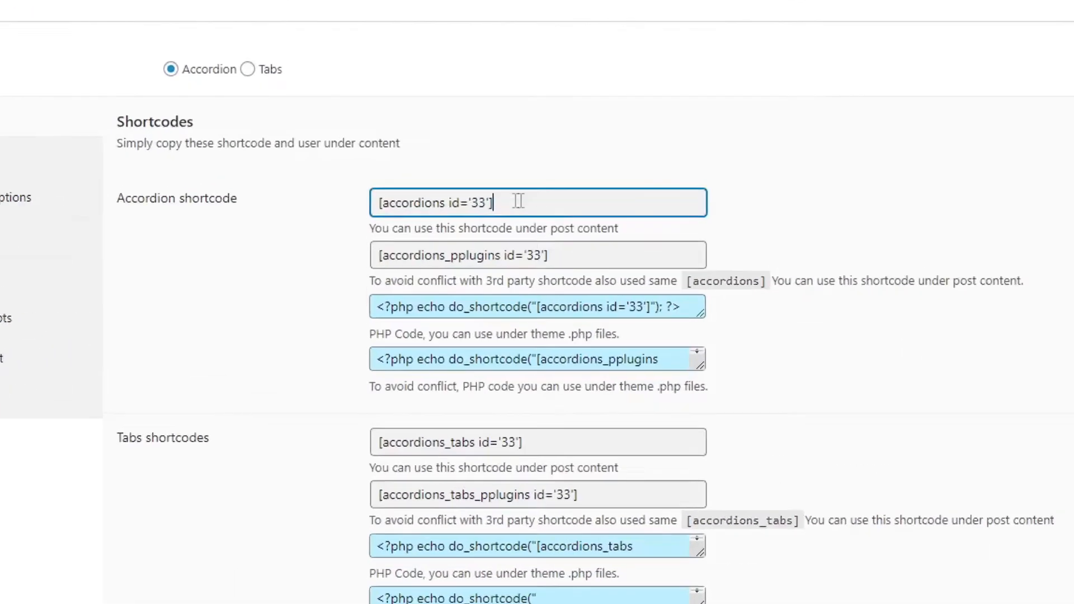
drag(500, 248, 395, 249)
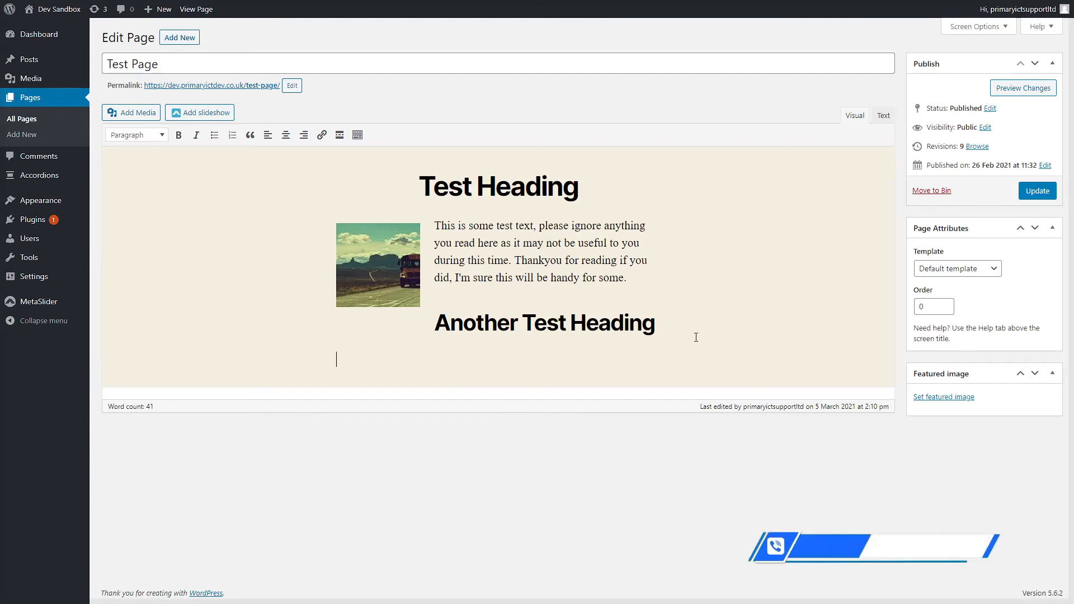
text([accordions id='33'])
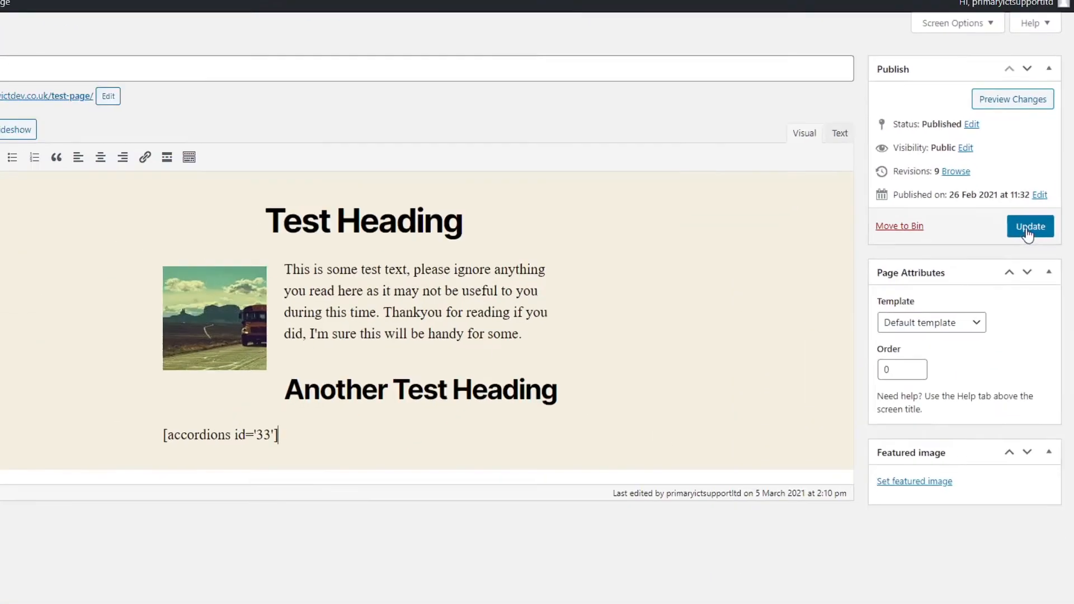
click(1027, 229)
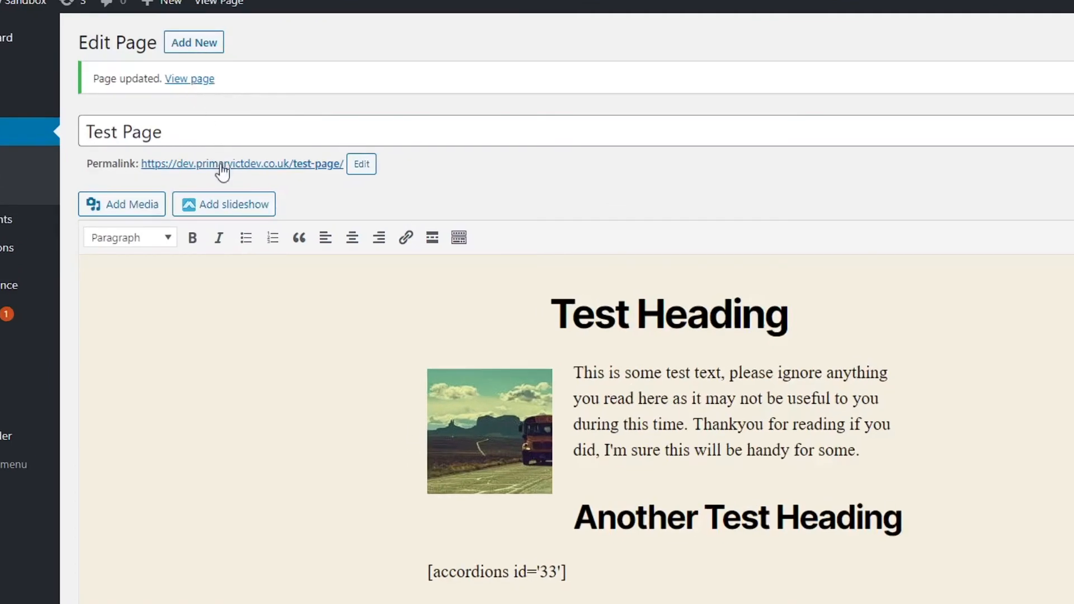
- View the live Test Page and expand the "Hello World" accordion item to check its content
click(223, 167)
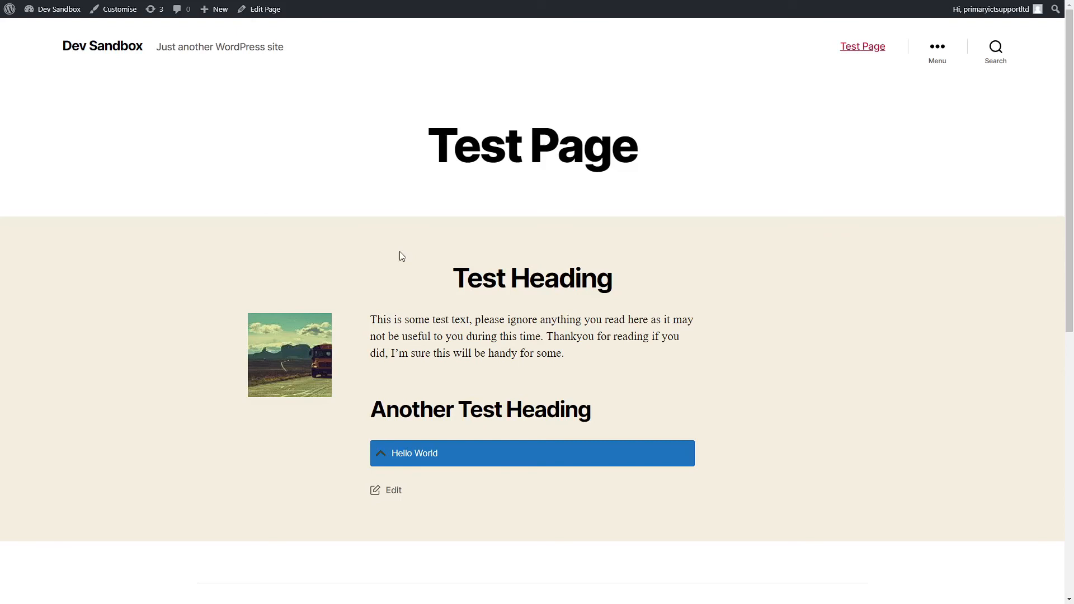
scroll(400, 257, down, 1)
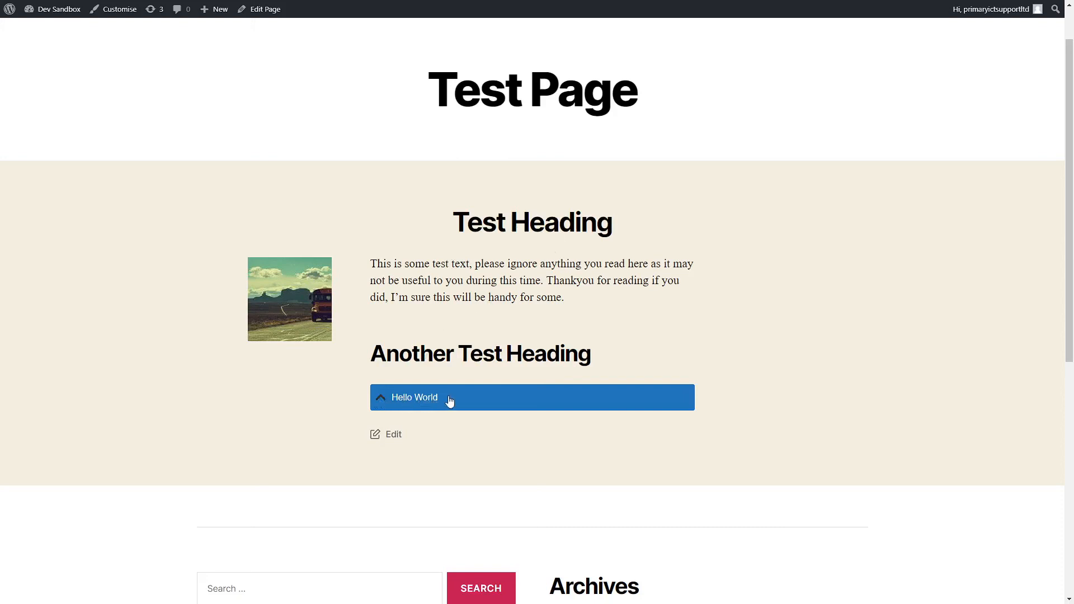
click(485, 402)
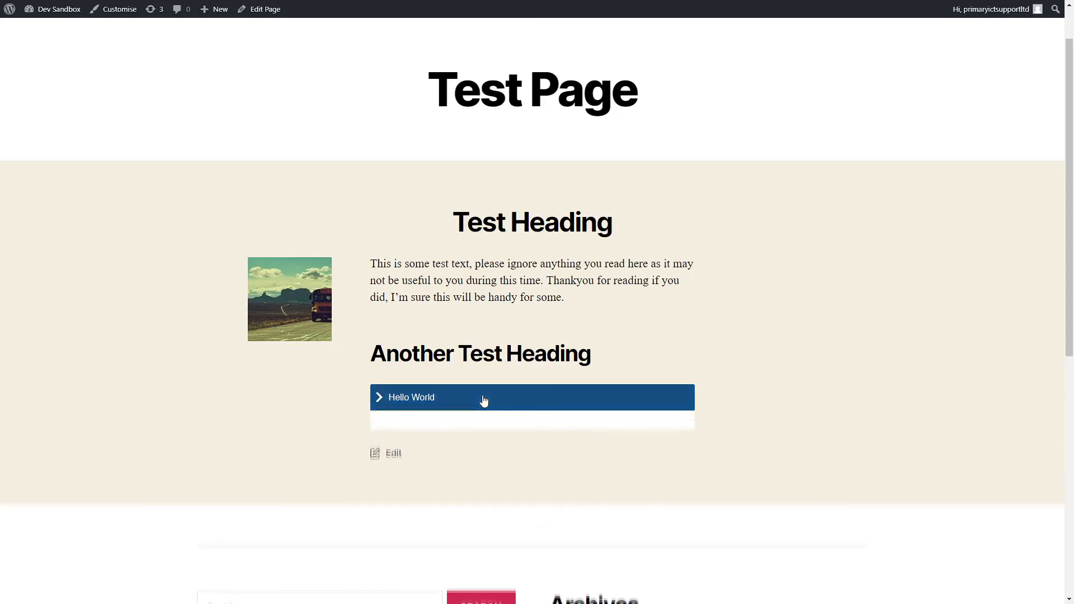